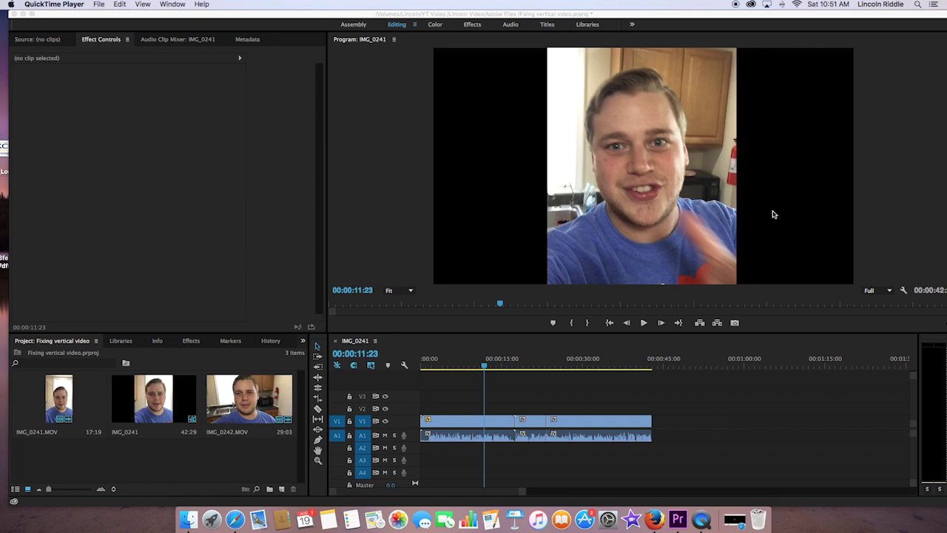
- Focus Premiere Pro and scrub the IMG_0241 sequence around the seven-second point to preview it
left_click(568, 358)
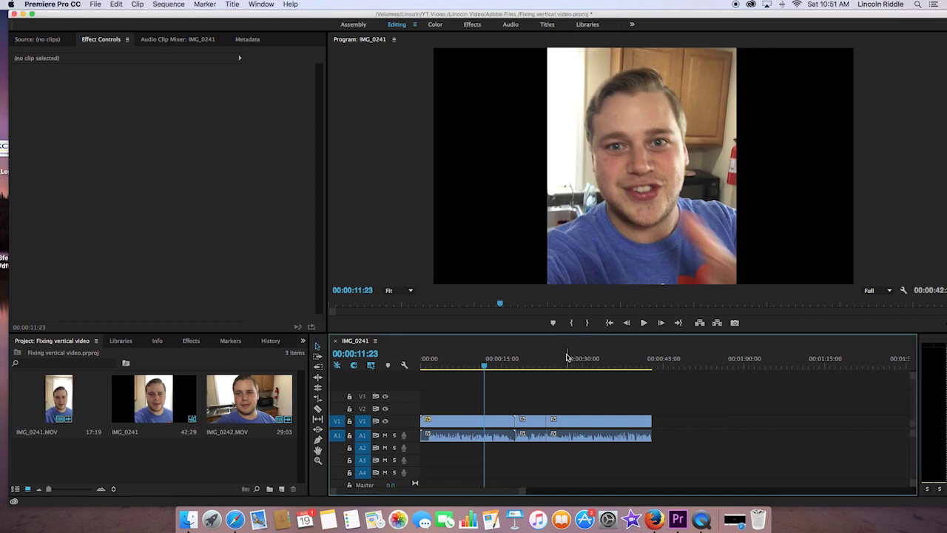
left_click(568, 358)
left_click_drag(569, 367, 463, 367)
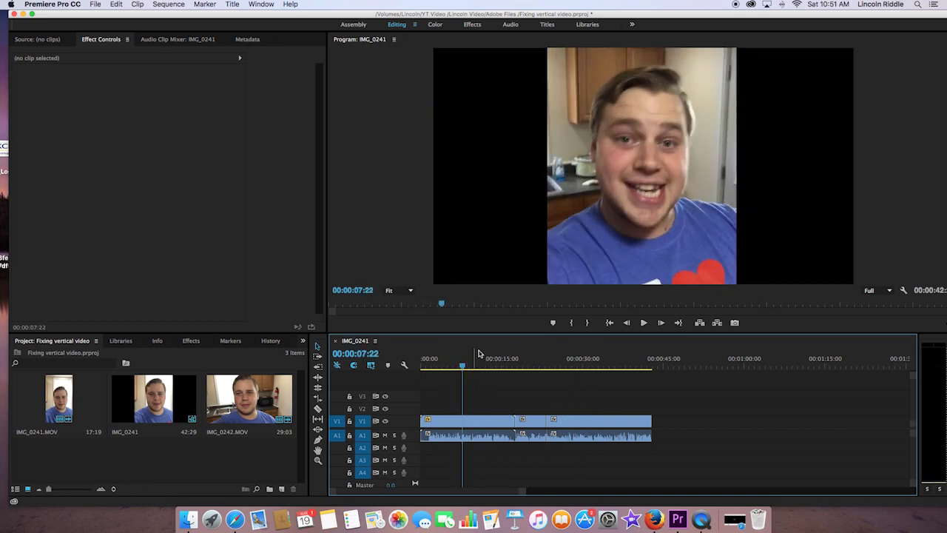
- Set the first vertical IMG_0241 clip's Scale to 100 in Effect Controls
left_click(482, 424)
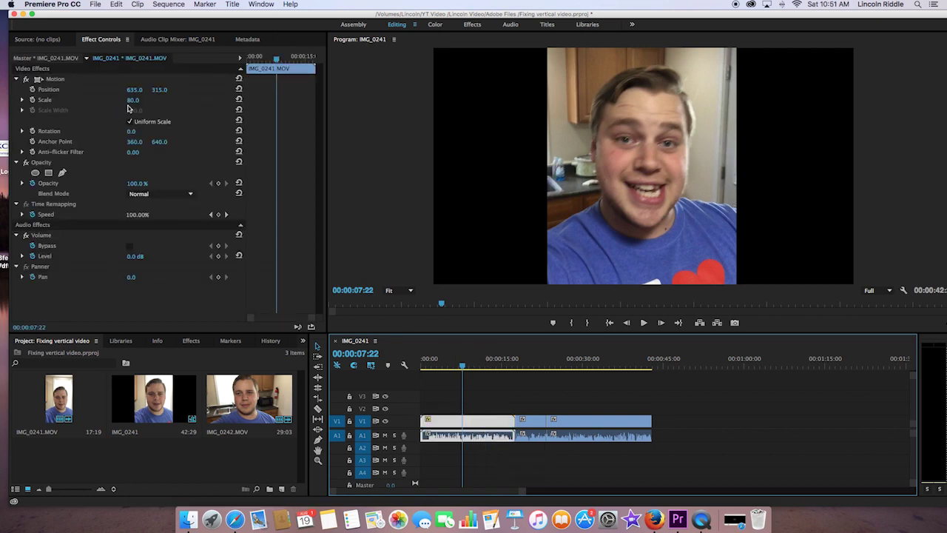
left_click_drag(131, 99, 237, 100)
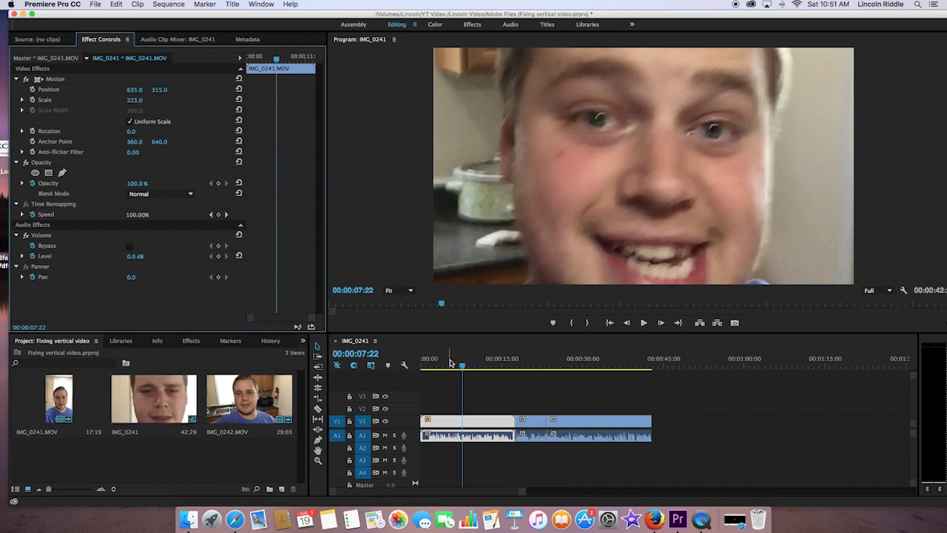
left_click_drag(452, 363, 526, 364)
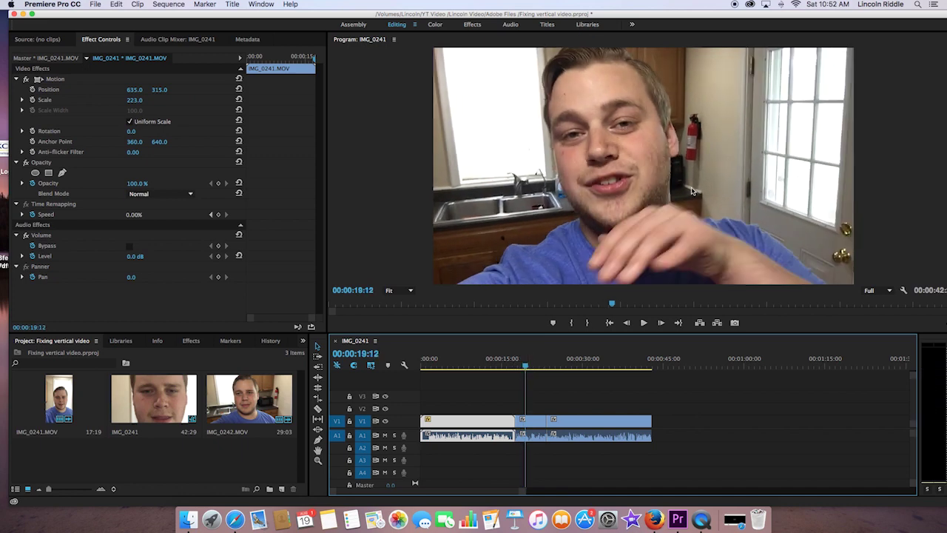
left_click(455, 363)
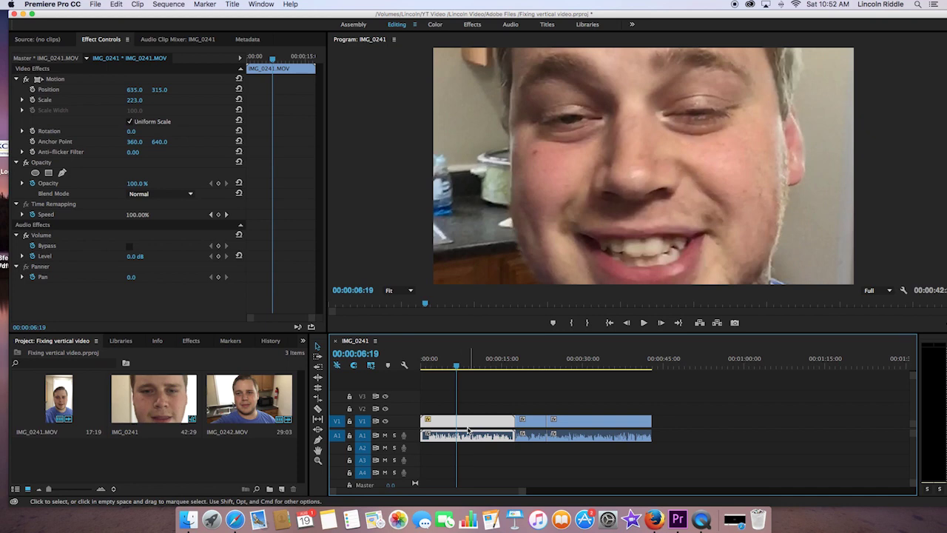
left_click(133, 100)
type("100")
key("Return")
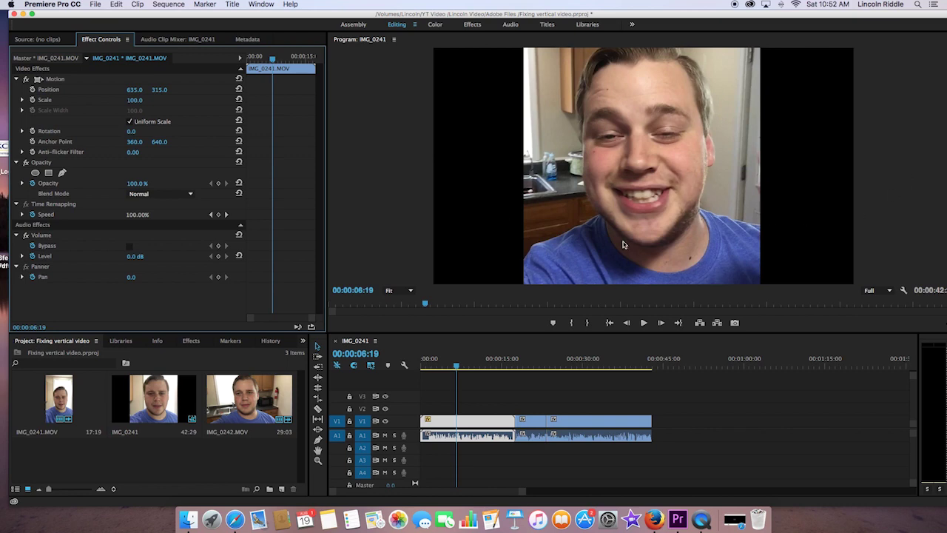
- Shift the later clips right and move the first vertical clip up onto track V2
left_click_drag(550, 404, 809, 436)
left_click(467, 421, "shift")
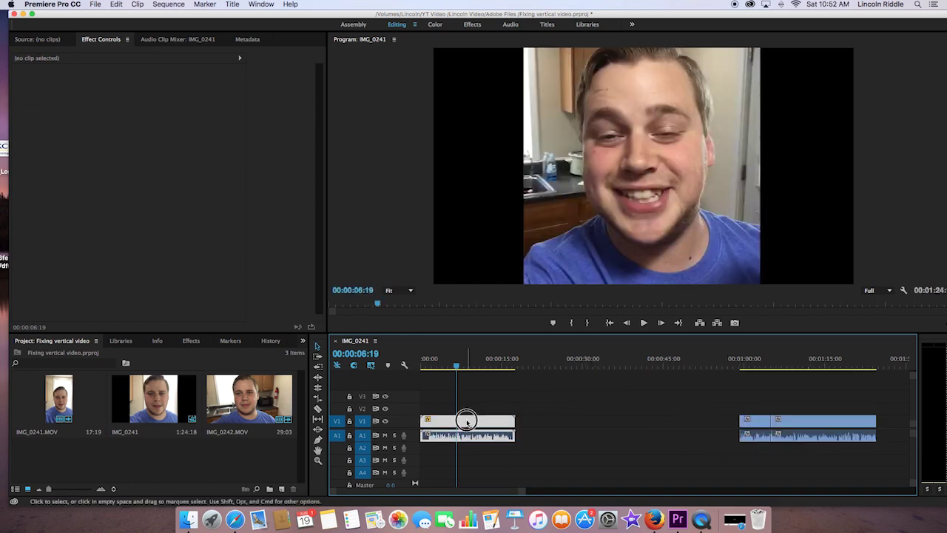
left_click_drag(467, 422, 468, 408)
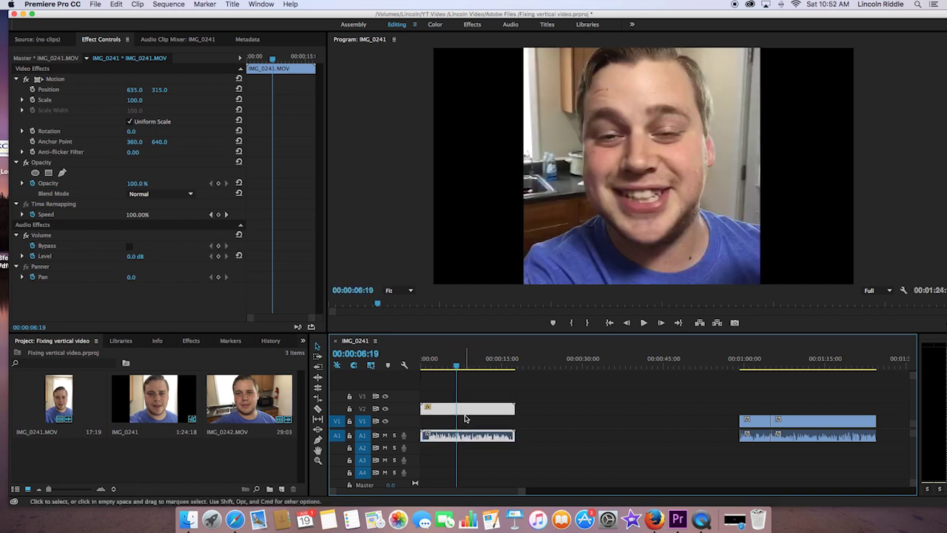
left_click(533, 382)
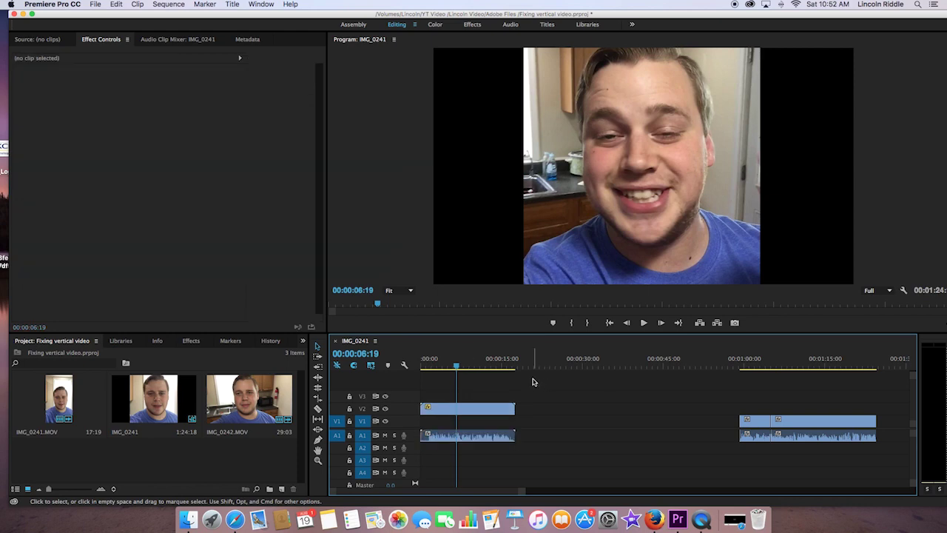
- Paste a copy of the V2 clip onto V1 at the sequence start, directly beneath the original
left_click(496, 413)
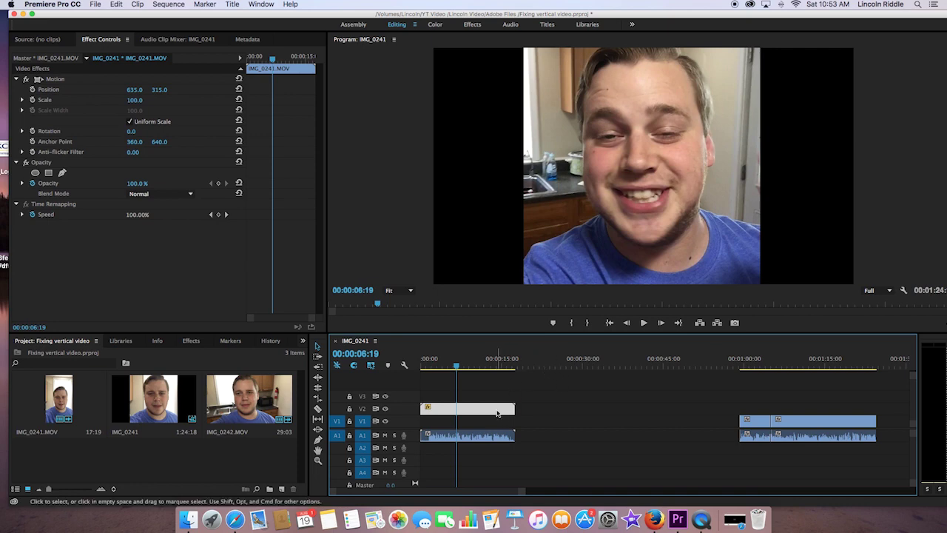
left_click(550, 362)
key("super+v")
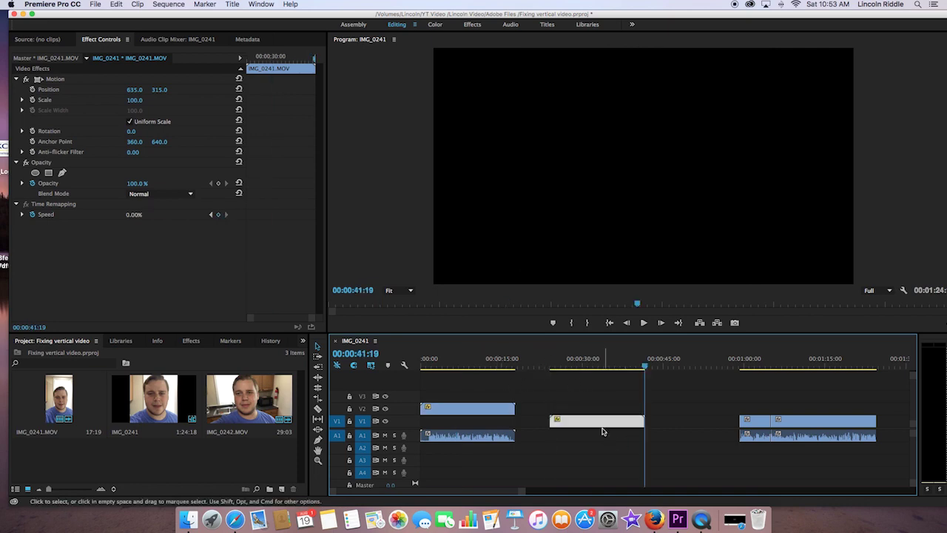
left_click_drag(603, 427, 455, 427)
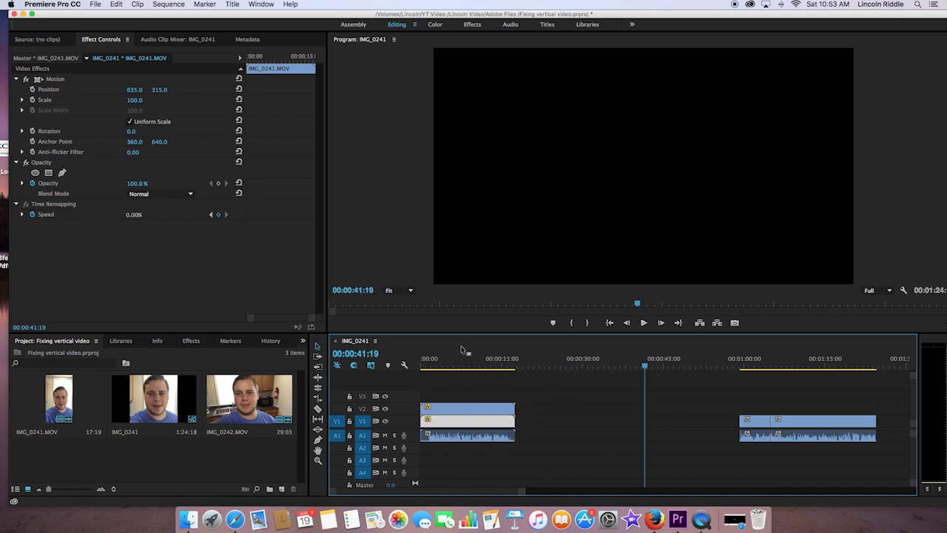
left_click(459, 373)
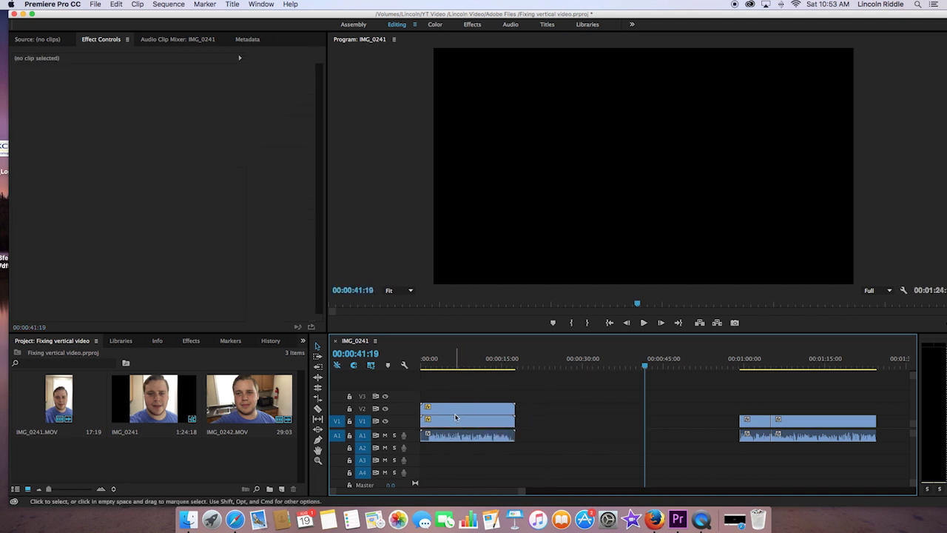
left_click(455, 411)
left_click(457, 370)
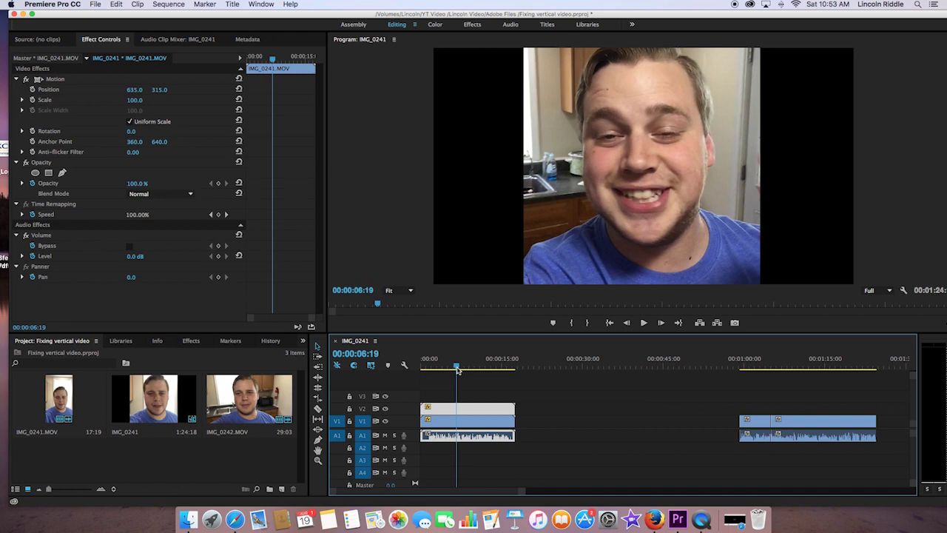
left_click(459, 425)
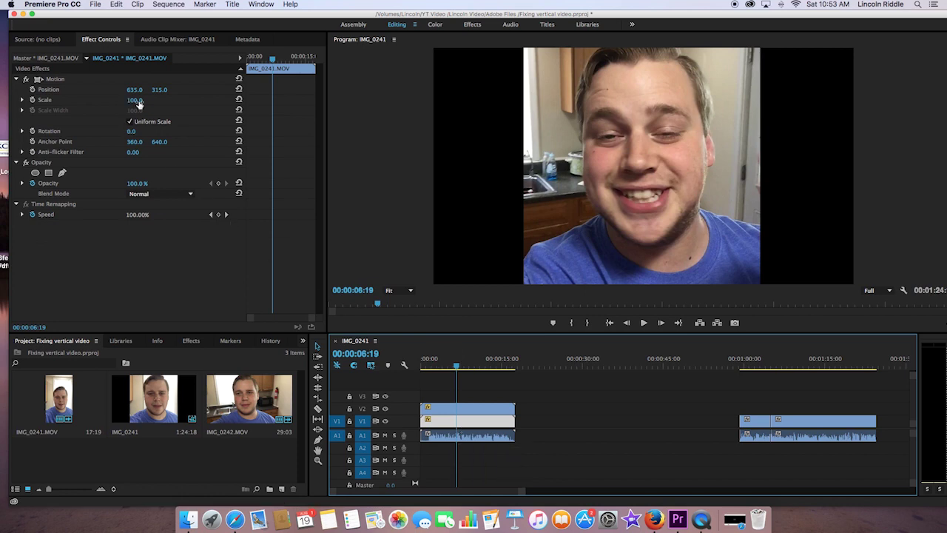
- Scale the V1 duplicate to 184 and slide the later clips back to about 00:00:30
left_click_drag(137, 103, 200, 103)
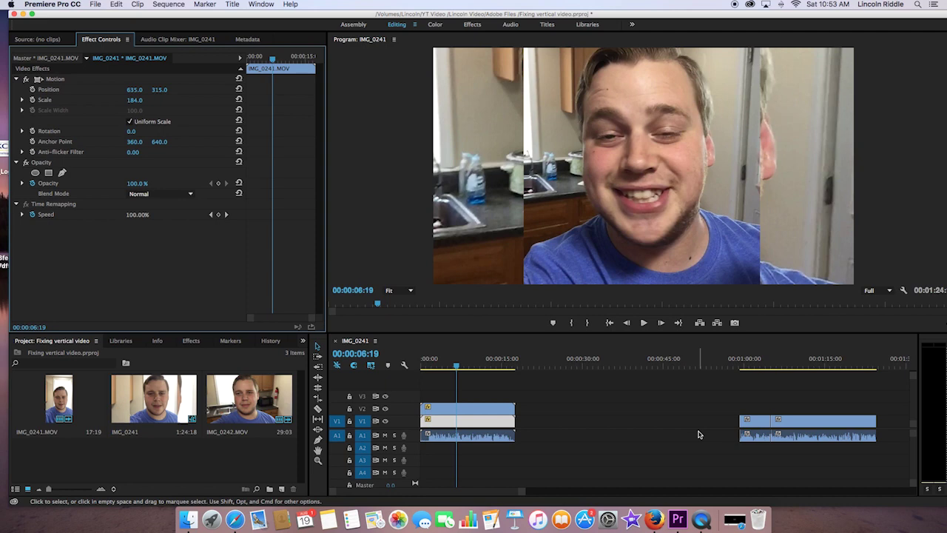
left_click_drag(697, 435, 603, 420)
left_click(592, 406)
- Preview the layered clip and the later clips, ending at 00:00:09:11
left_click(469, 361)
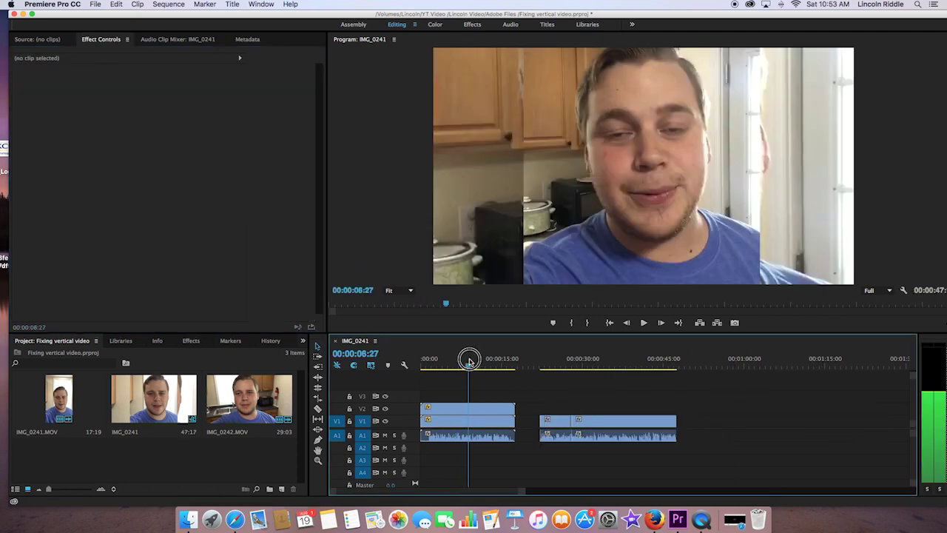
left_click_drag(469, 361, 458, 365)
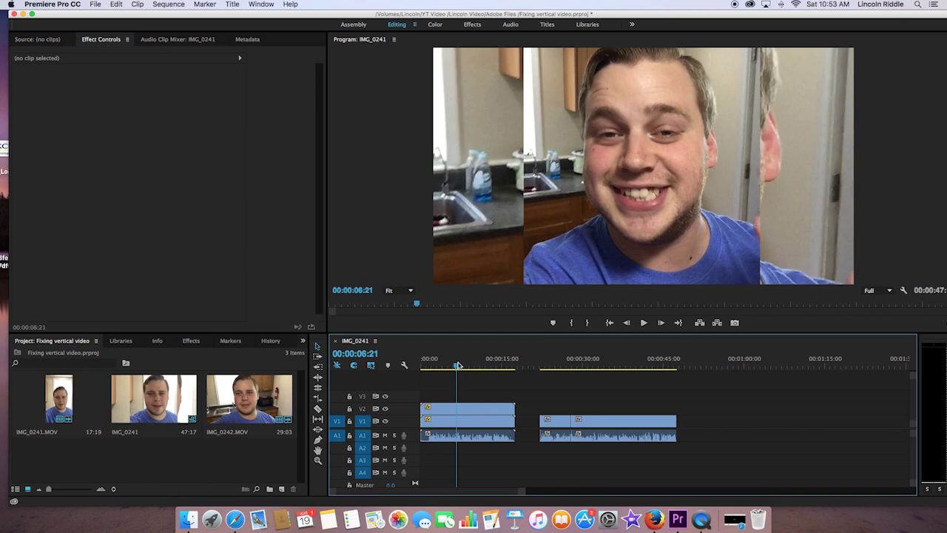
left_click_drag(567, 364, 581, 364)
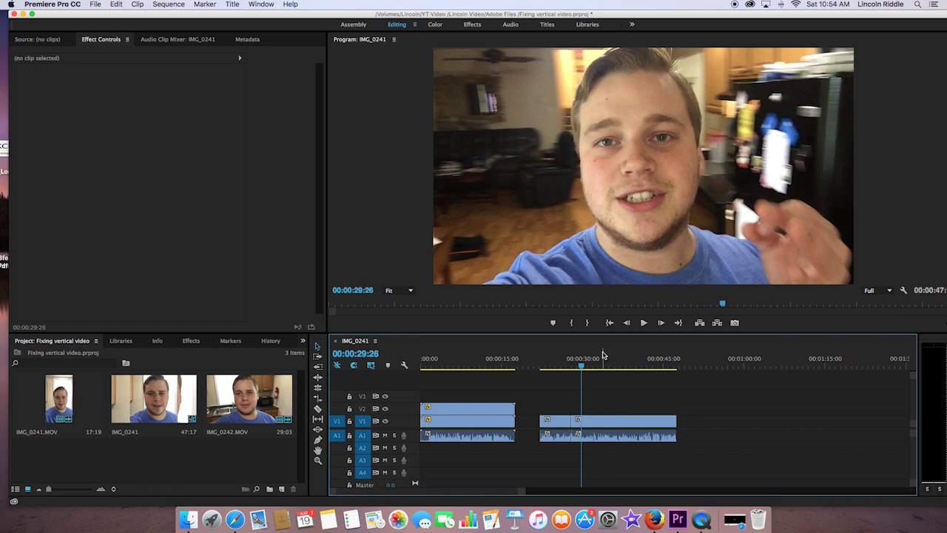
left_click(470, 361)
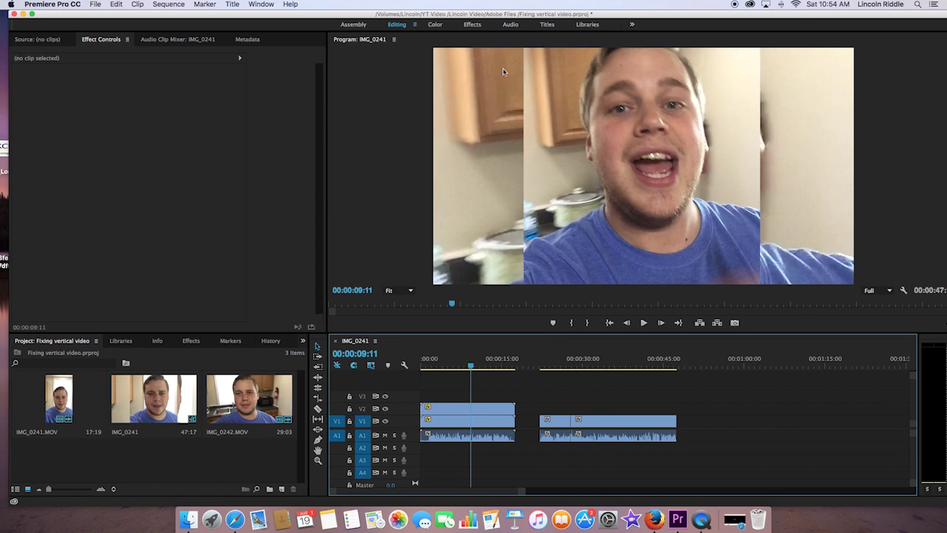
- Switch to the Effects workspace and search 'gaus' to pick up Gaussian Blur
left_click(472, 26)
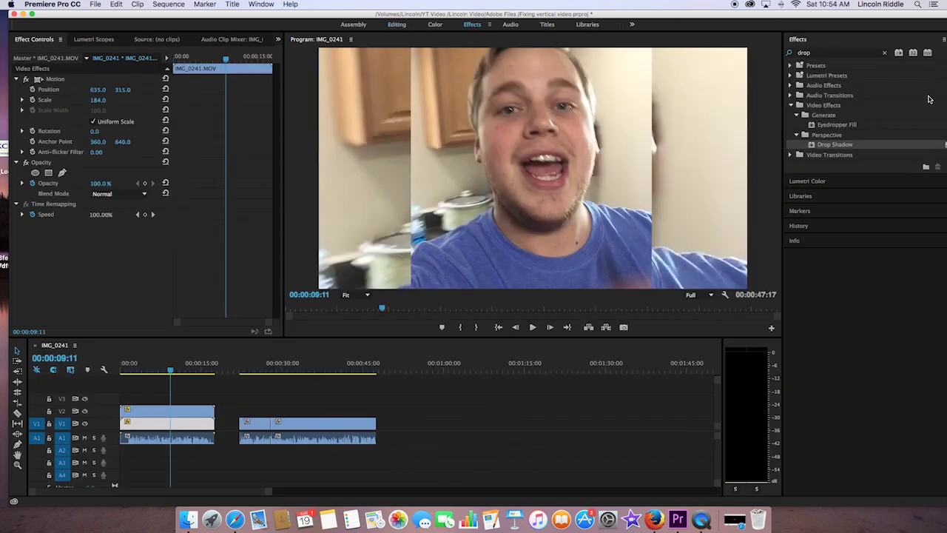
left_click(884, 53)
left_click(856, 52)
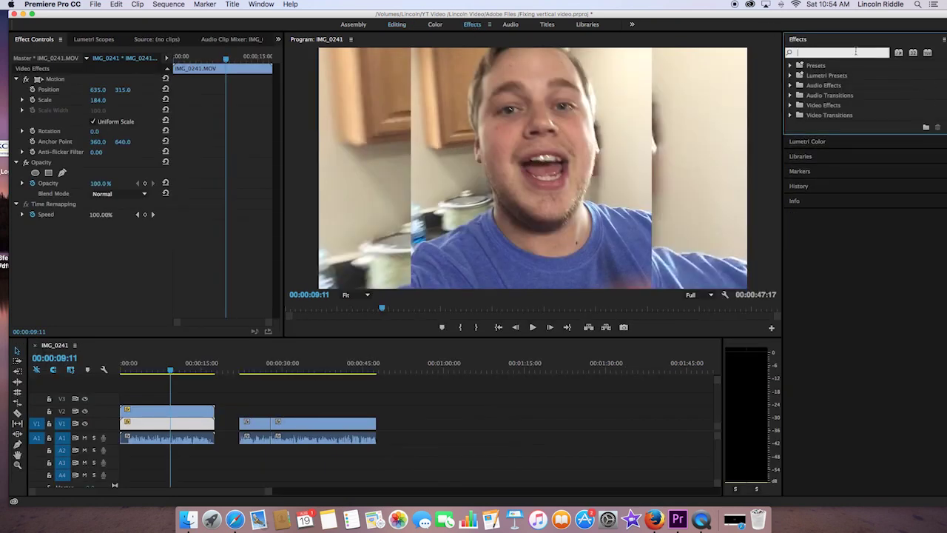
type("gai")
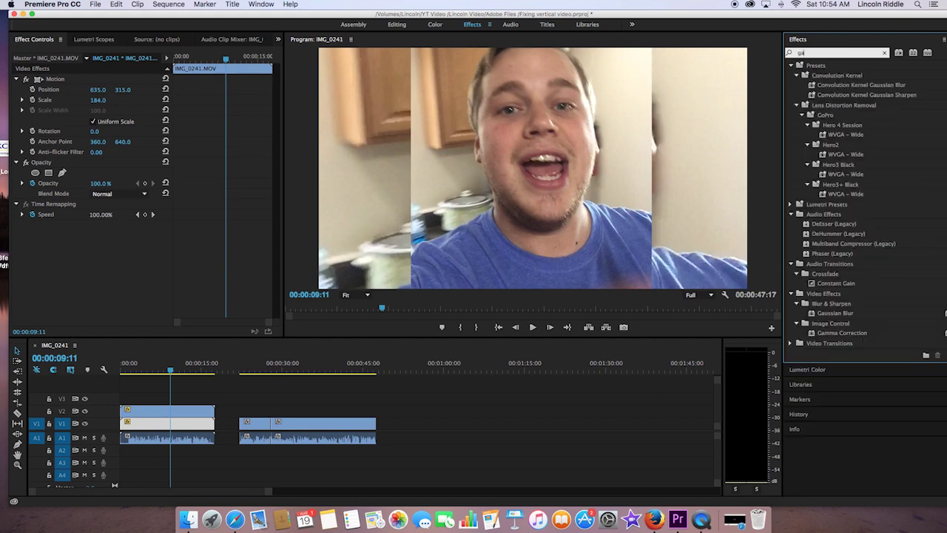
type("us")
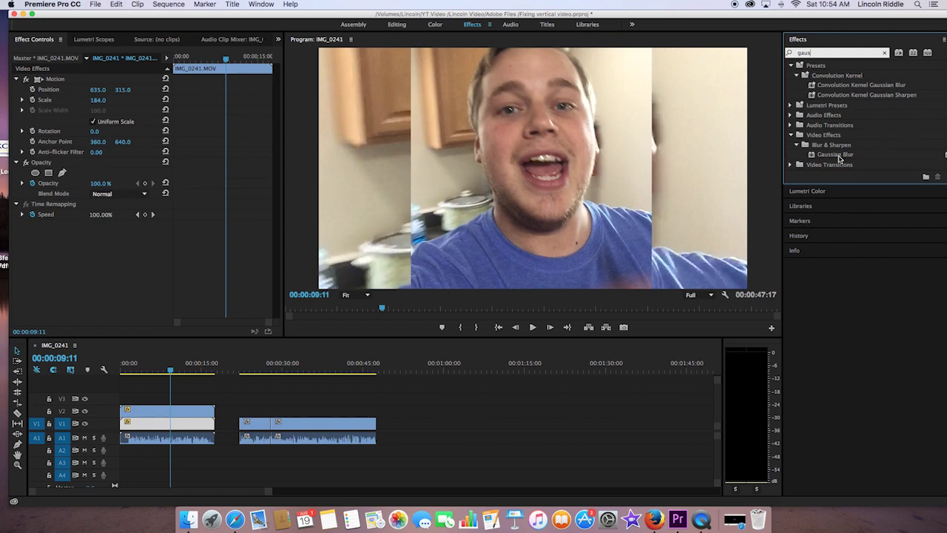
left_click_drag(824, 157, 185, 424)
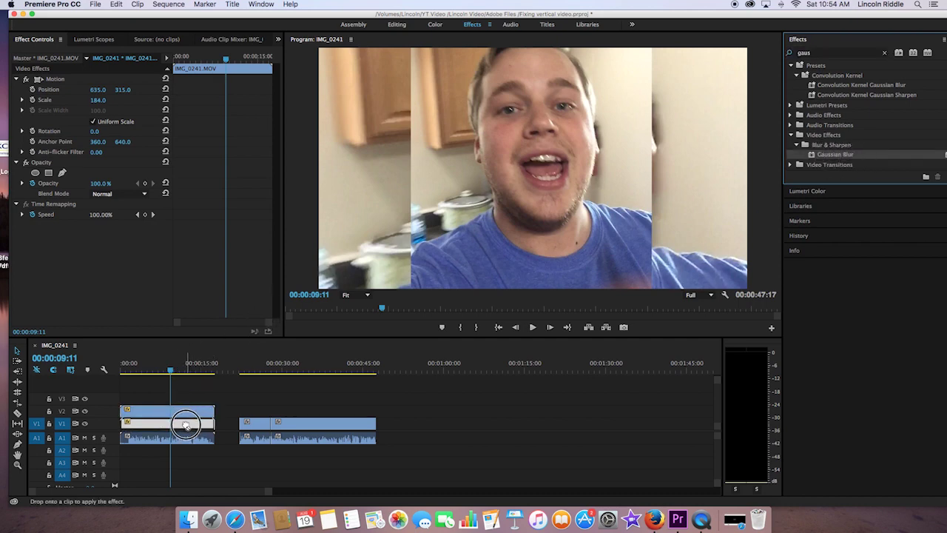
- Apply Gaussian Blur to the V1 duplicate with Blurriness 50
left_click_drag(185, 424, 186, 424)
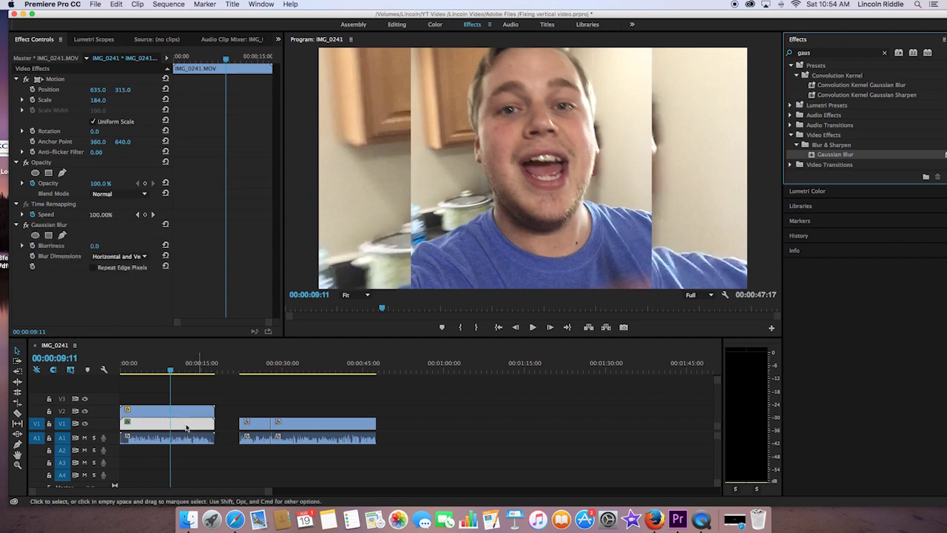
left_click(103, 245)
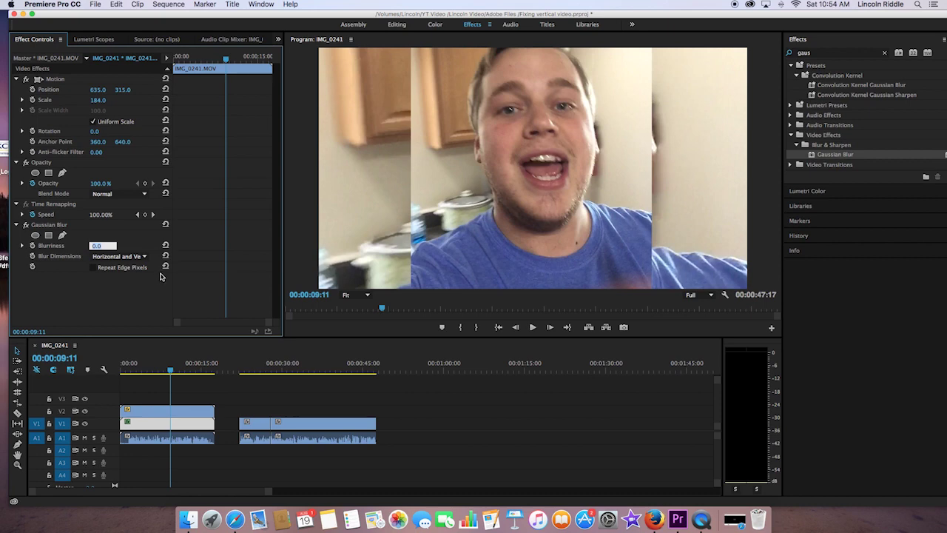
type("50")
key("Return")
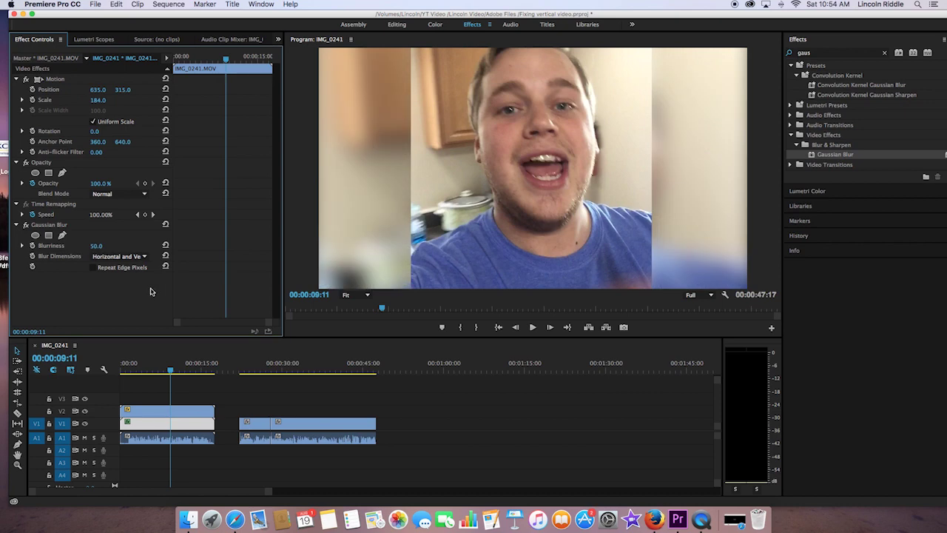
- Scrub back to about five seconds and toggle the background track off and on to compare
left_click(168, 372)
left_click_drag(168, 372, 147, 370)
left_click(85, 424)
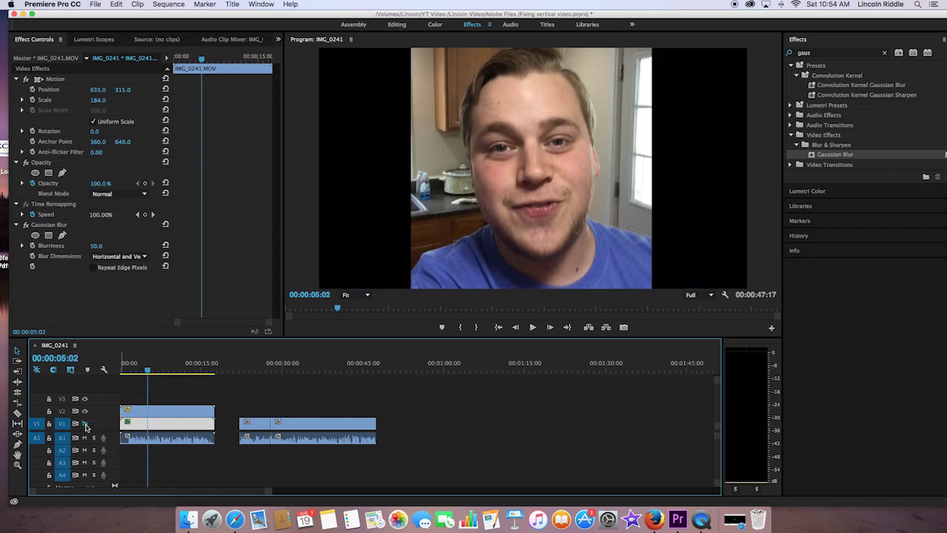
left_click(86, 425)
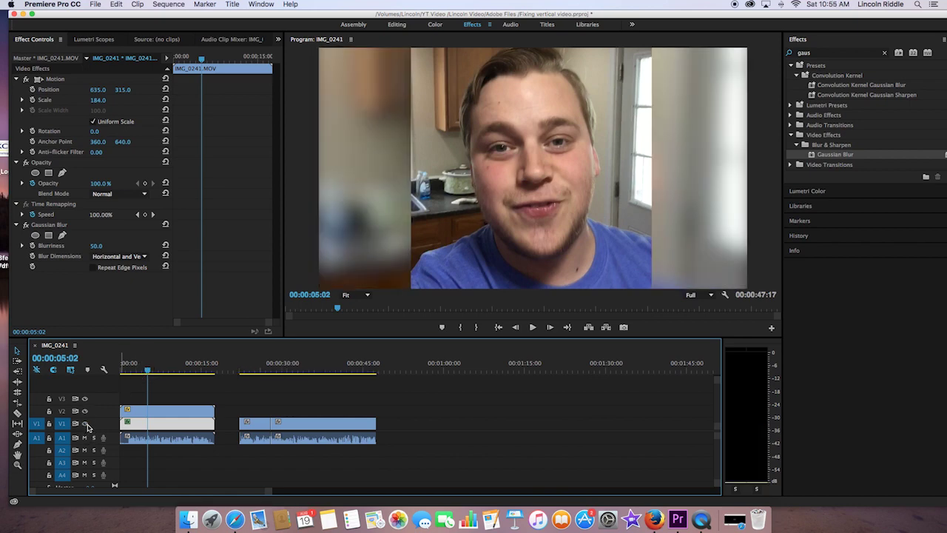
left_click(126, 257)
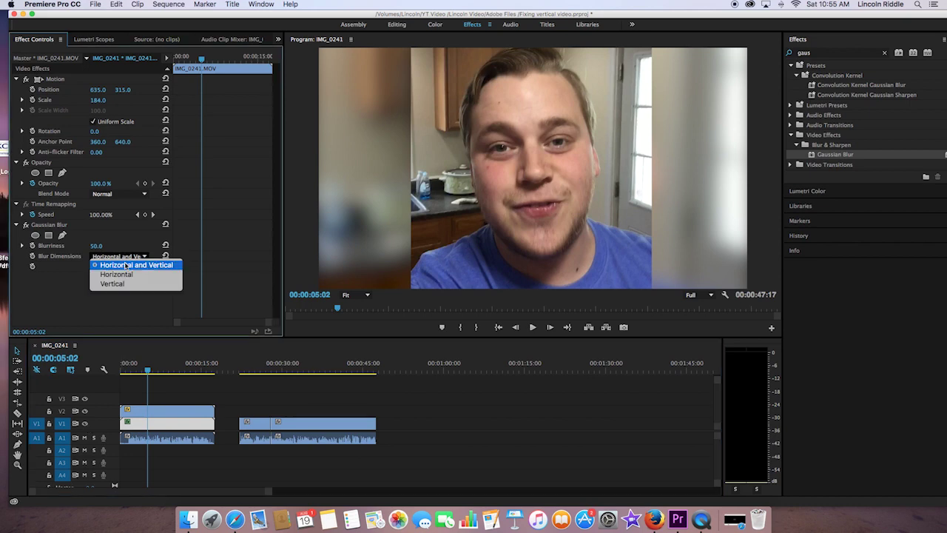
left_click(116, 274)
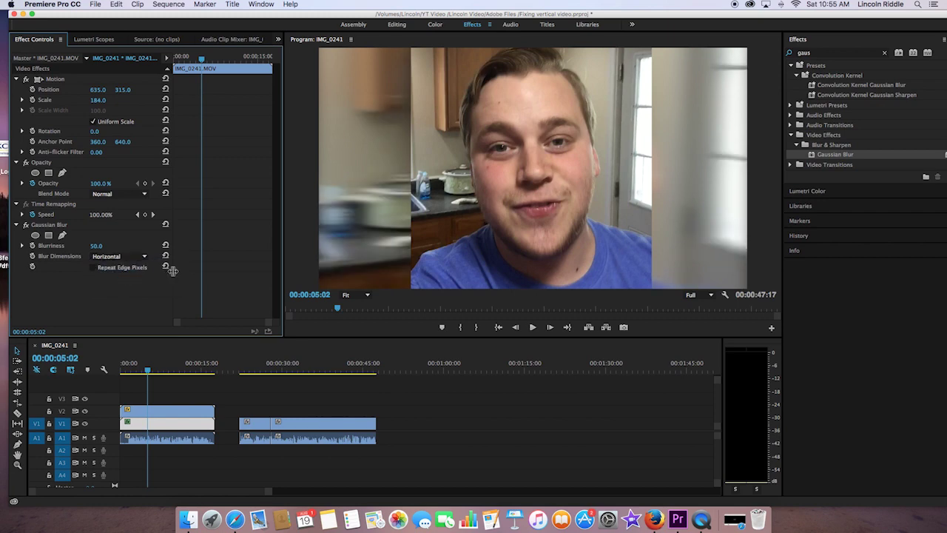
left_click(114, 259)
left_click(112, 284)
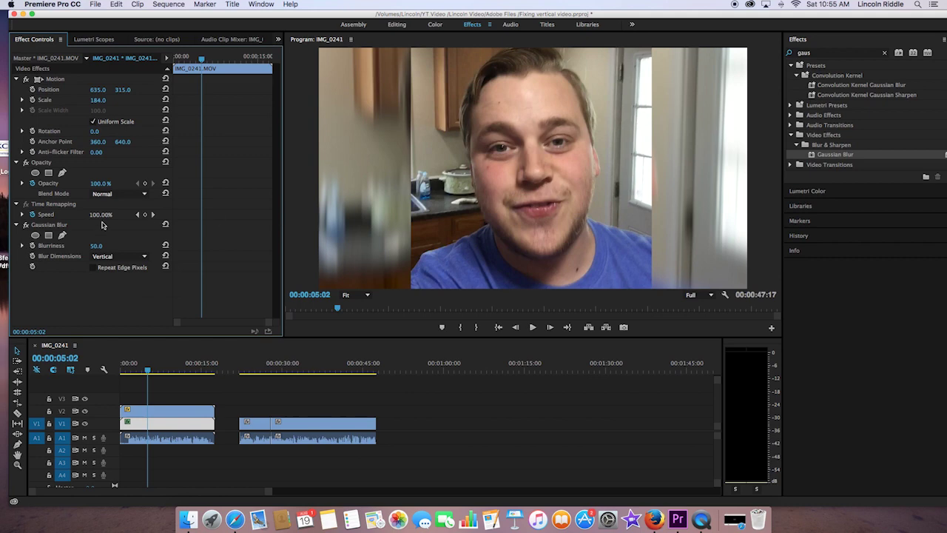
left_click(97, 258)
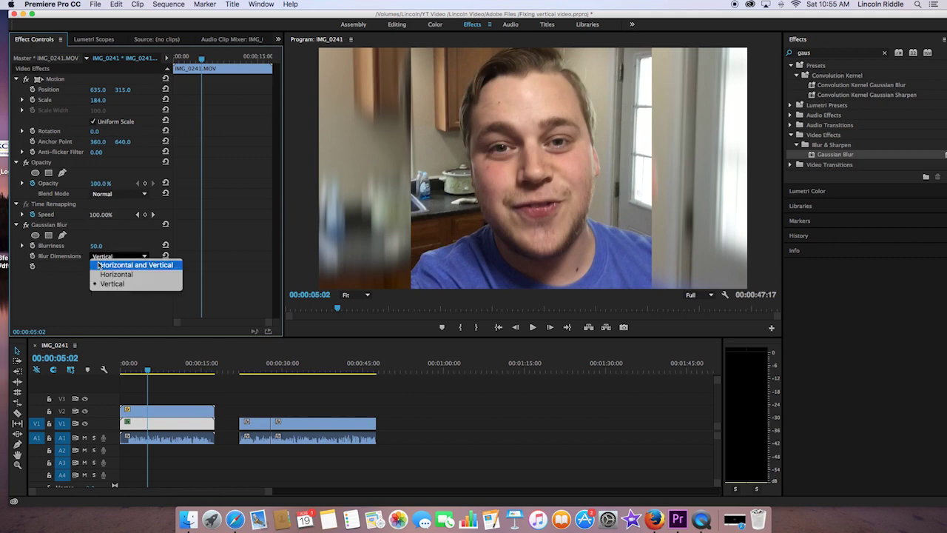
left_click(99, 264)
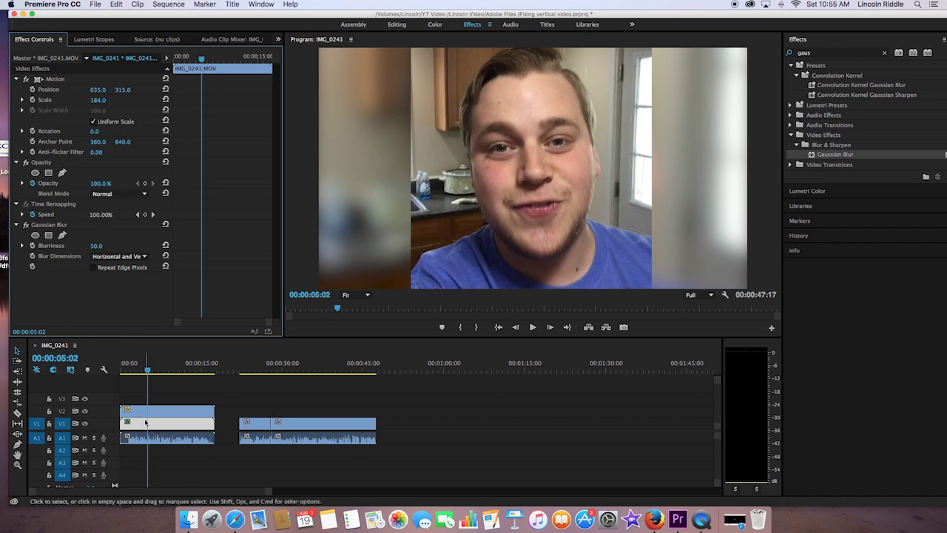
- Search Effects for 'drop' and apply Drop Shadow to the V2 IMG_0241 clip
left_click(84, 424)
left_click(84, 425)
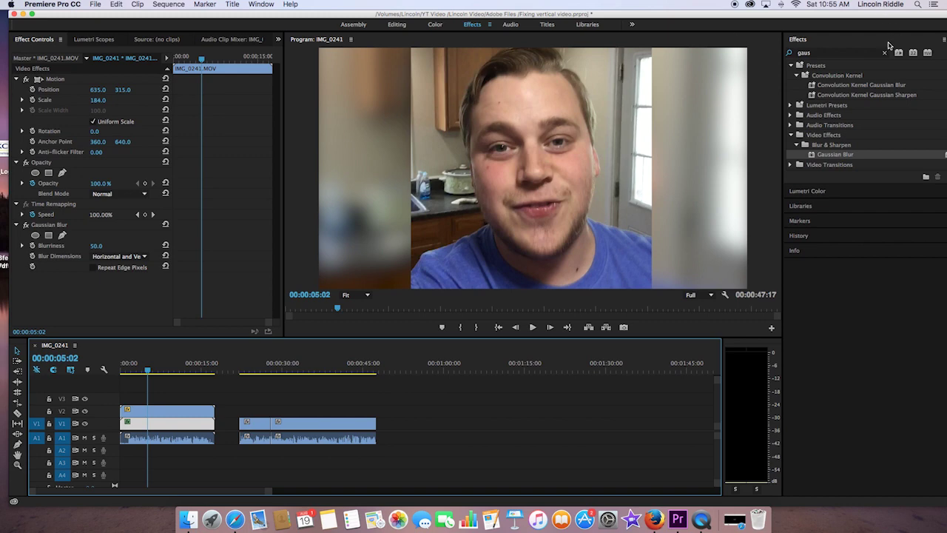
left_click(883, 55)
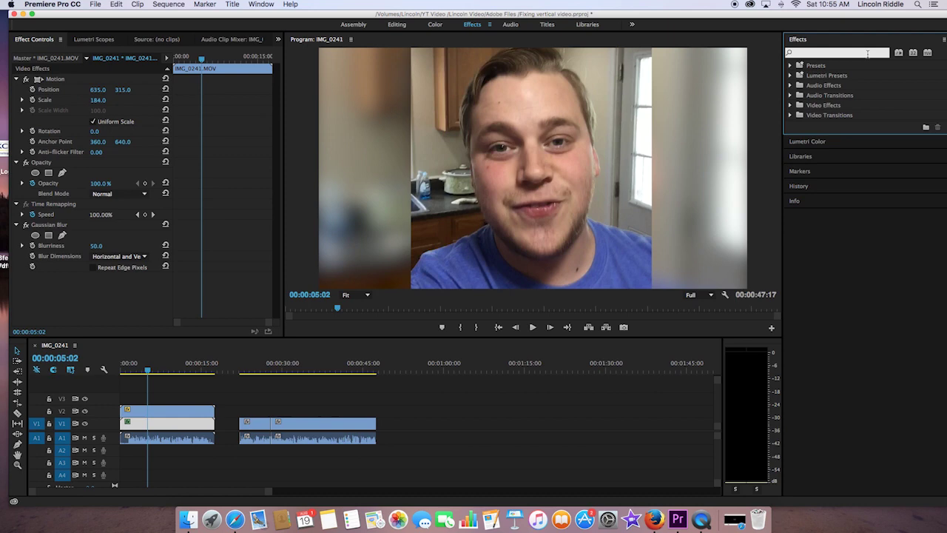
type("drop")
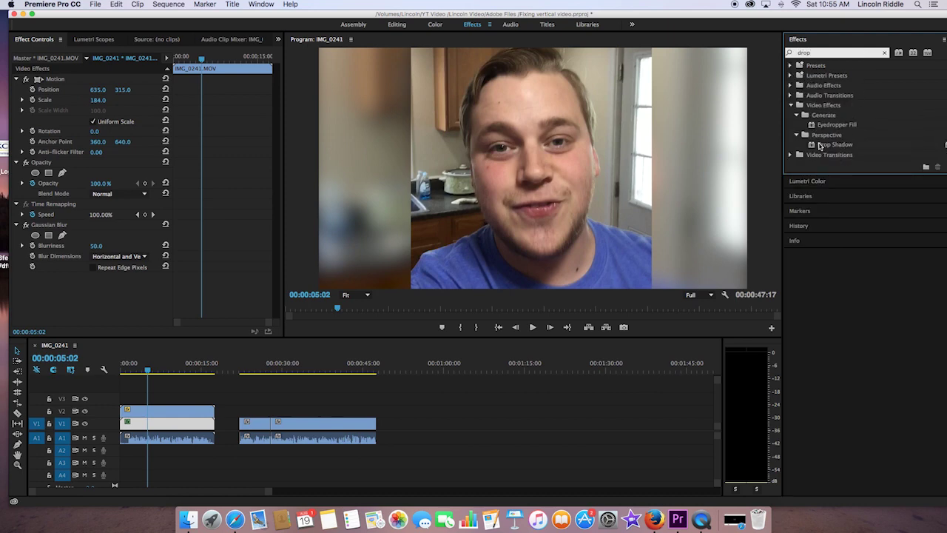
left_click_drag(820, 146, 194, 423)
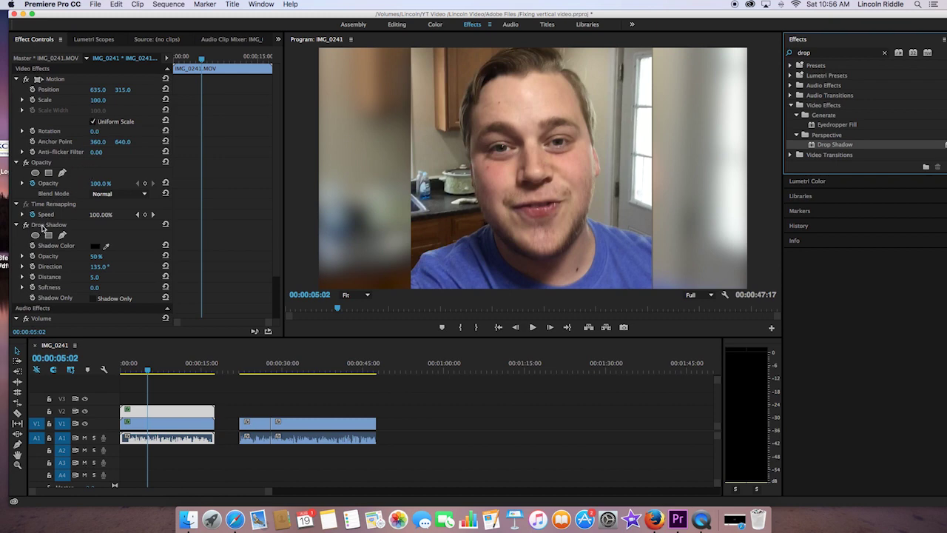
- Set the foreground clip's Drop Shadow Distance to 25
scroll(94, 180, "down", 1)
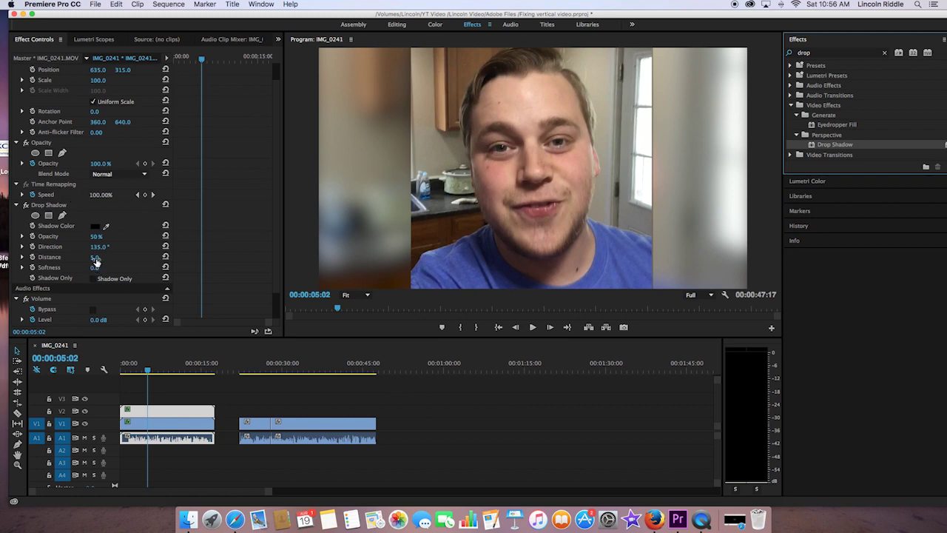
left_click(95, 257)
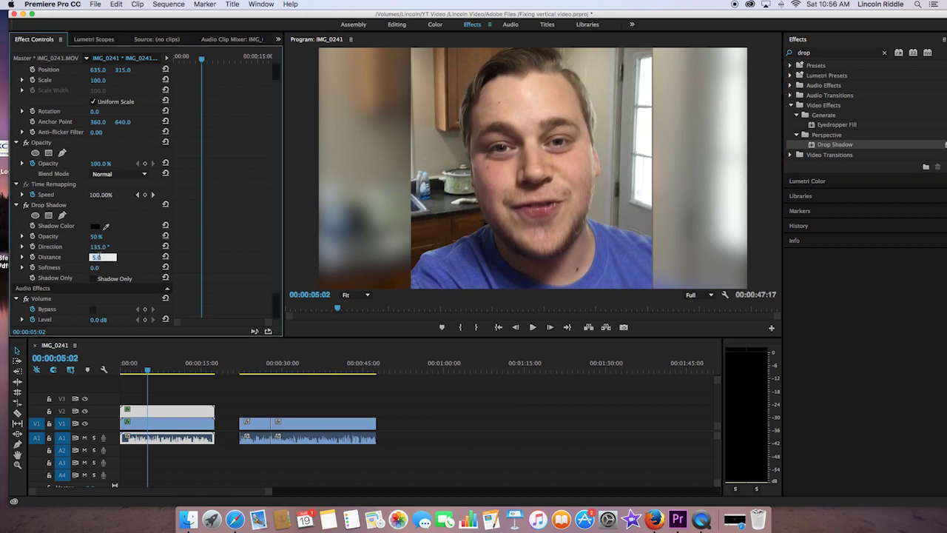
type("25")
key("Return")
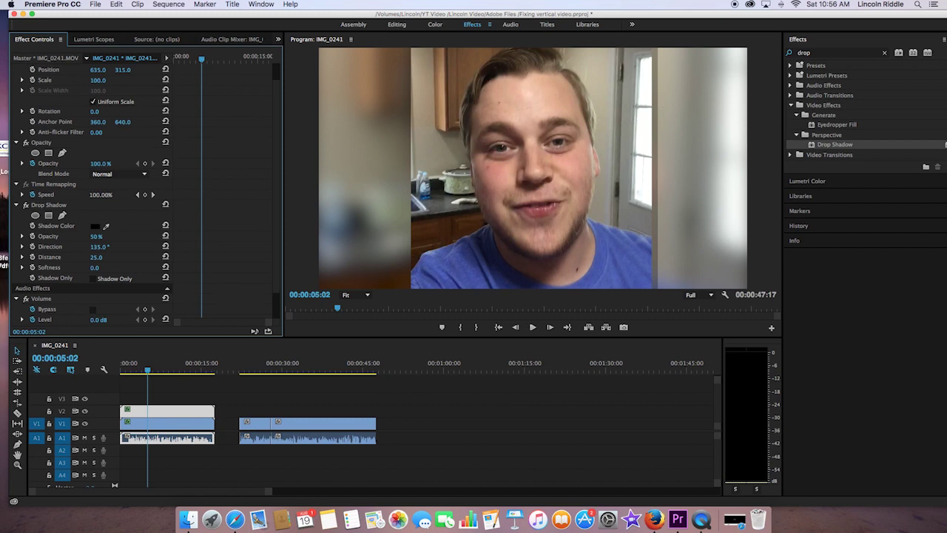
- Set the Drop Shadow Softness to 20
left_click(94, 267)
type("20")
key("Return")
- Try a red Shadow Color in the Color Picker, then keep the shadow black
left_click(101, 227)
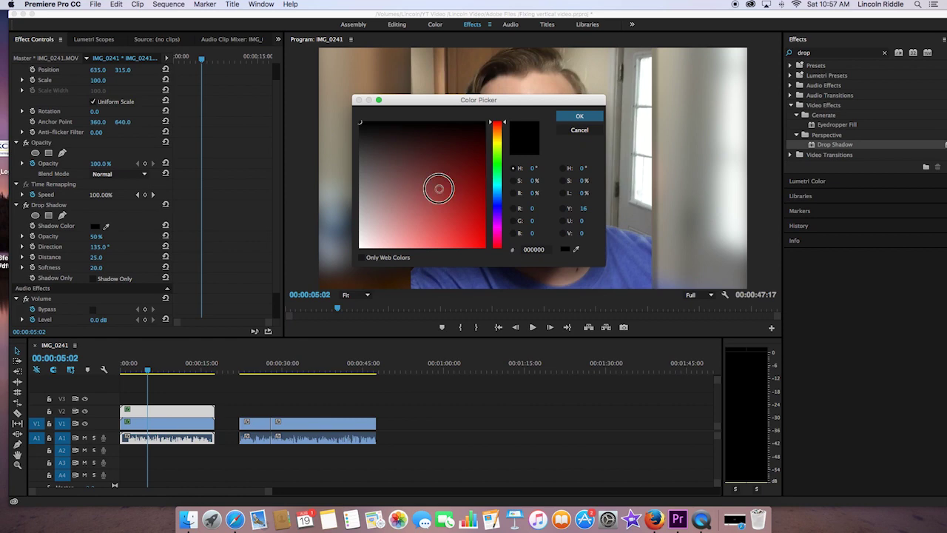
left_click(468, 243)
left_click(582, 117)
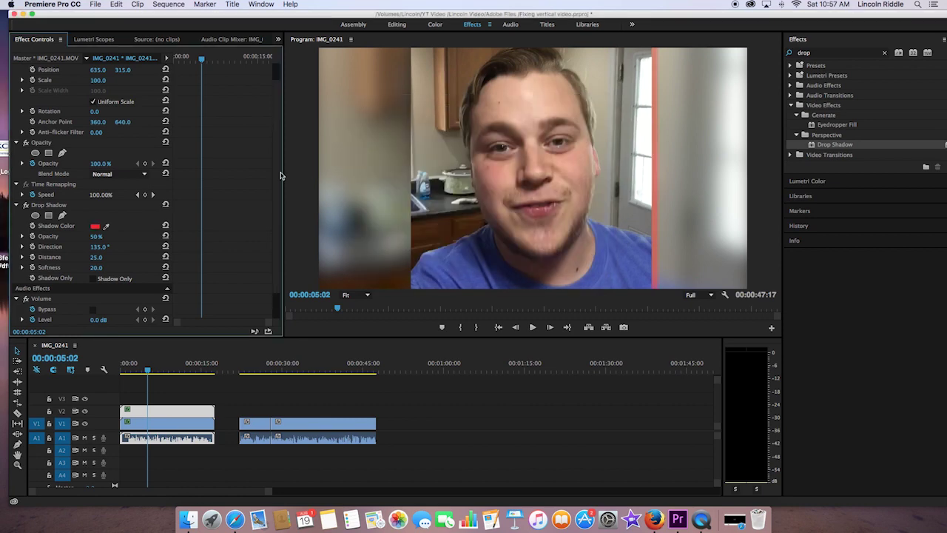
left_click(94, 226)
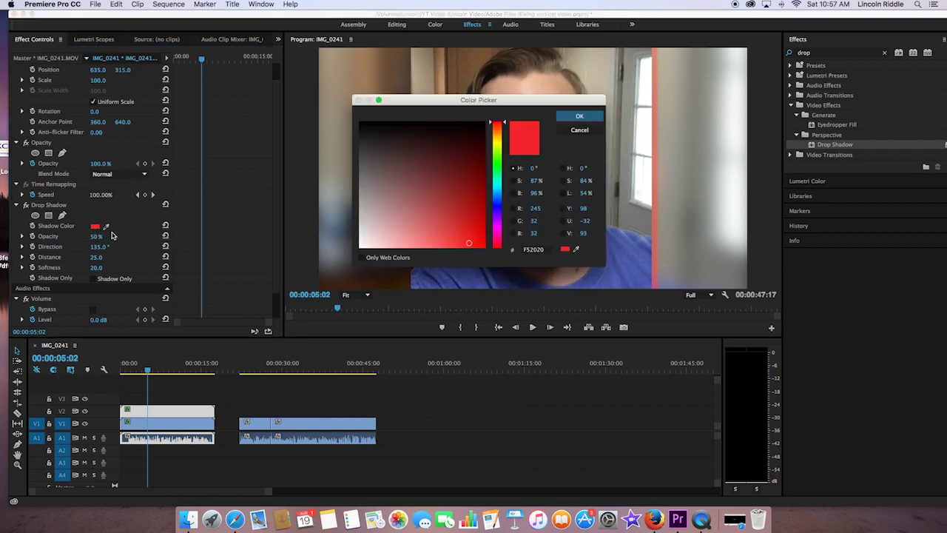
left_click(592, 118)
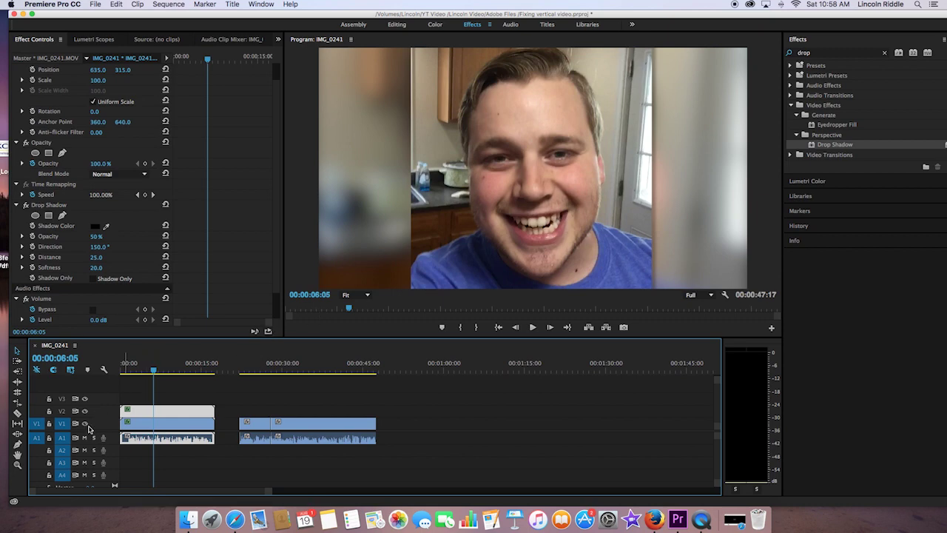
- Toggle V1 track output on and off to compare, leaving the blurred background hidden
left_click(85, 425)
left_click(86, 425)
left_click(86, 424)
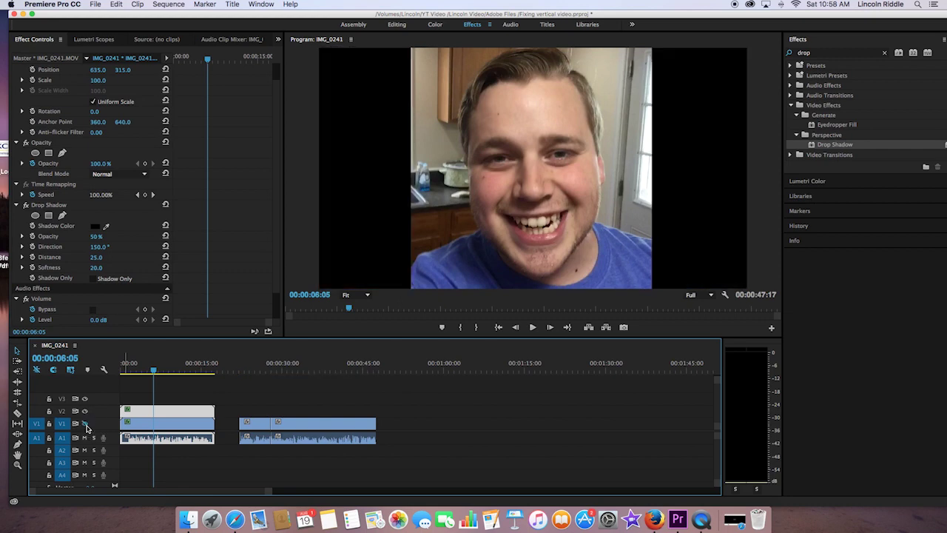
left_click(86, 425)
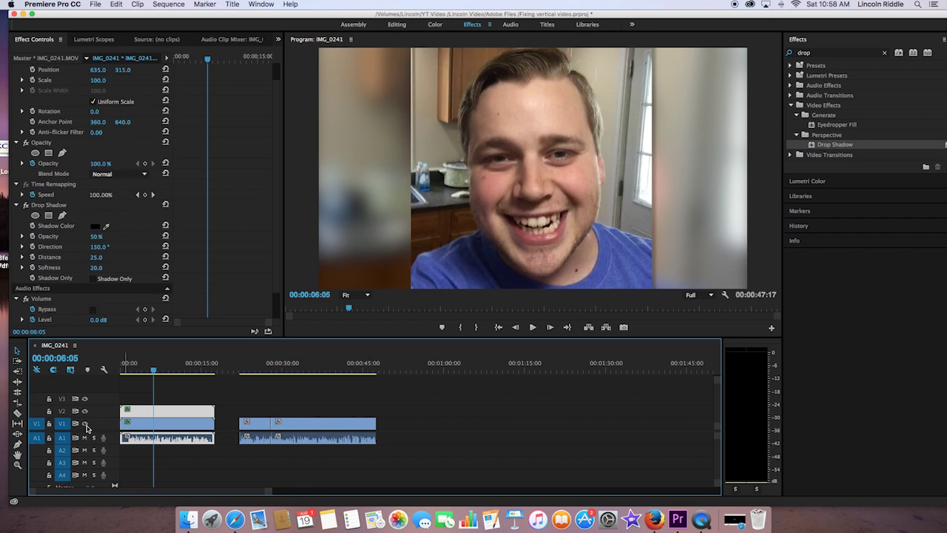
left_click(86, 425)
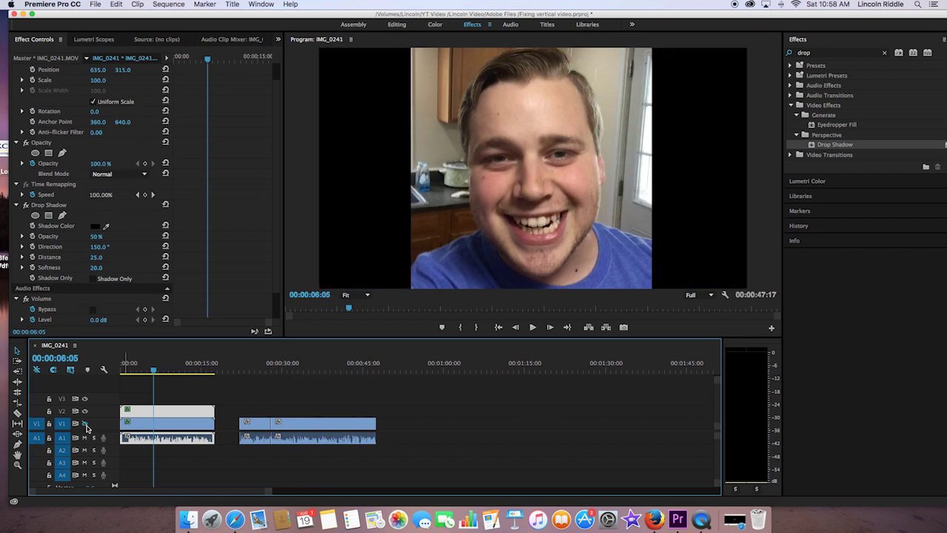